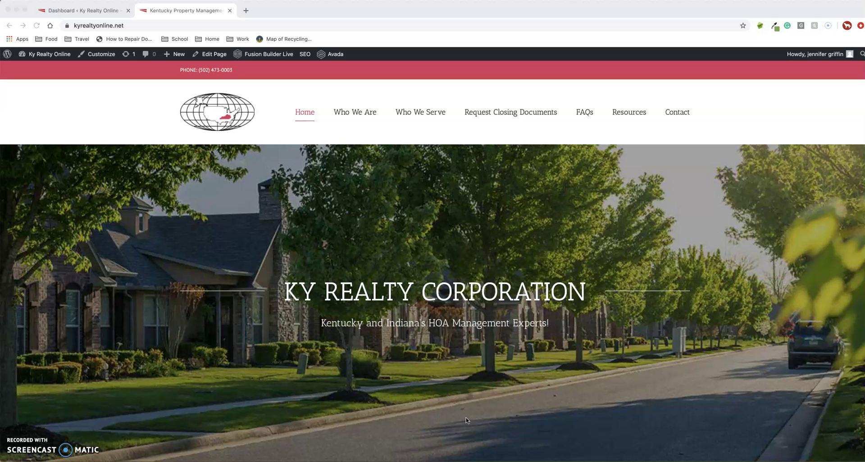
Step: Go to the admin dashboard and bring up the Pages list of 12 published pages
left_click(78, 14)
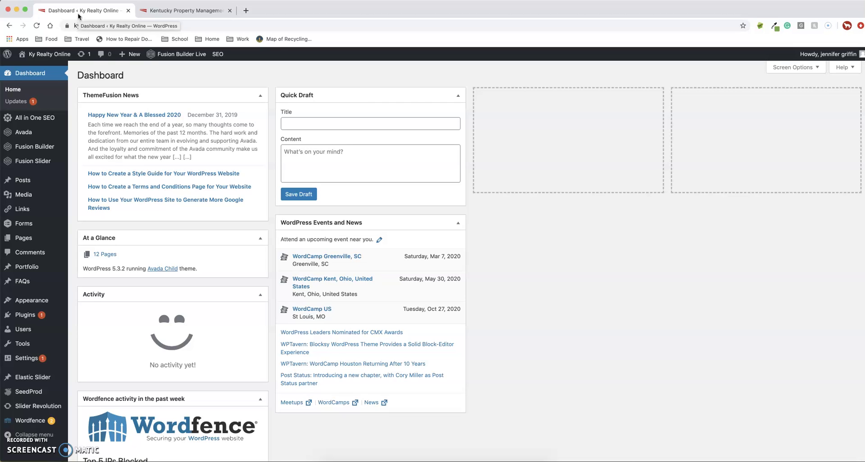
mouse_move(39, 131)
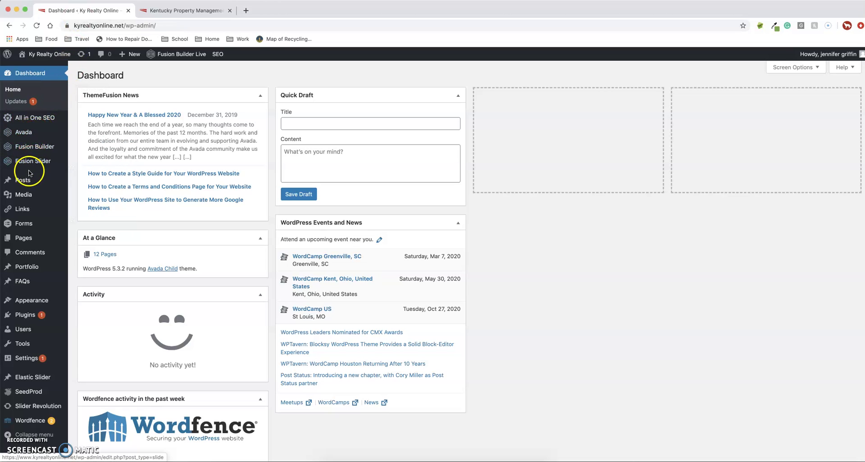
mouse_move(28, 188)
mouse_move(21, 239)
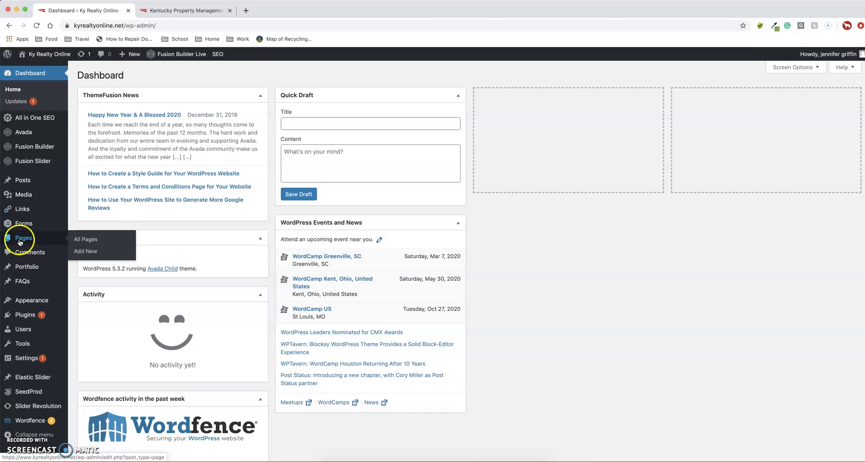
left_click(96, 242)
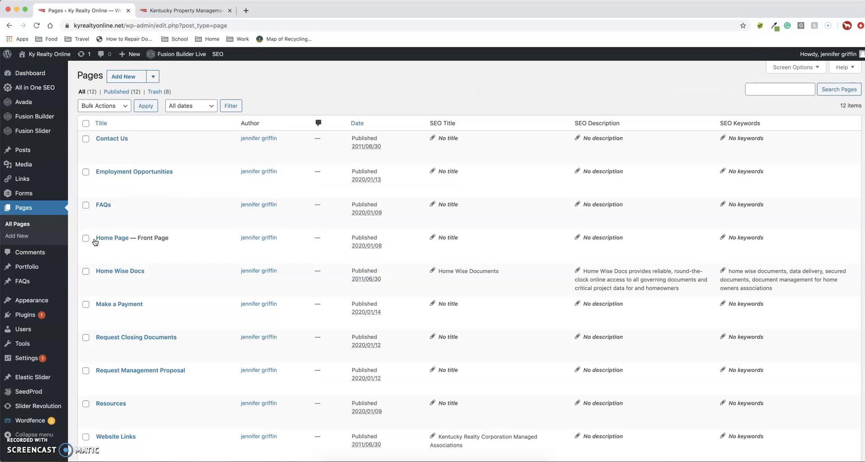
scroll(131, 234, "down", 5)
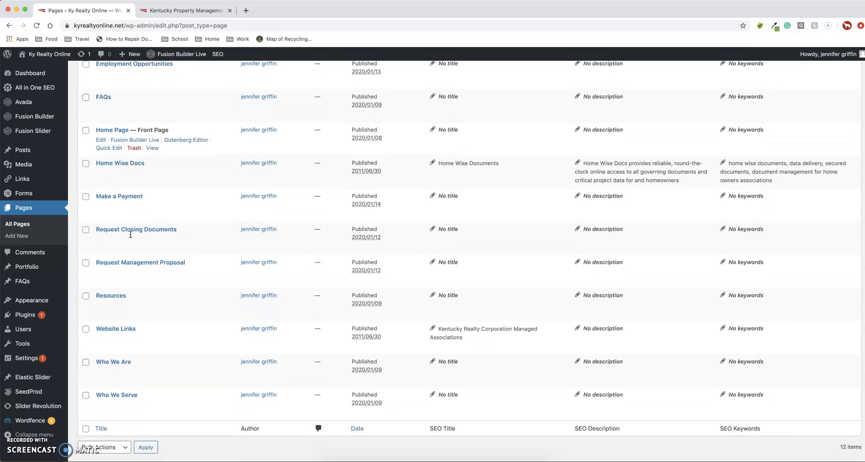
scroll(131, 234, "up", 5)
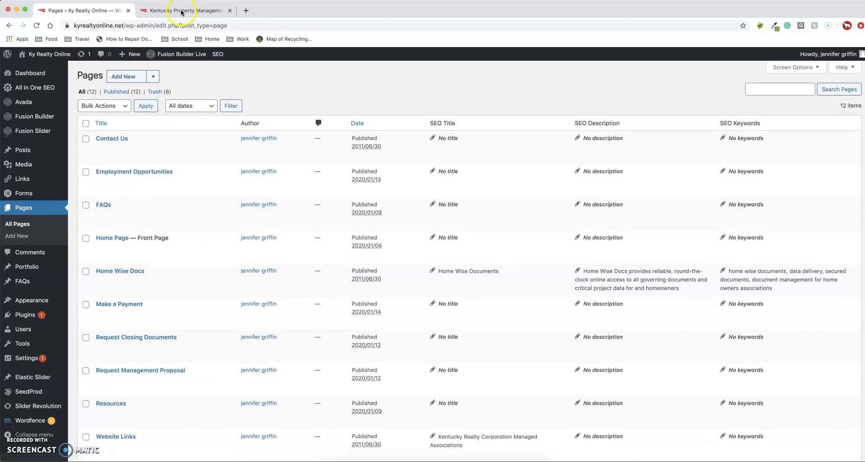
left_click(182, 12)
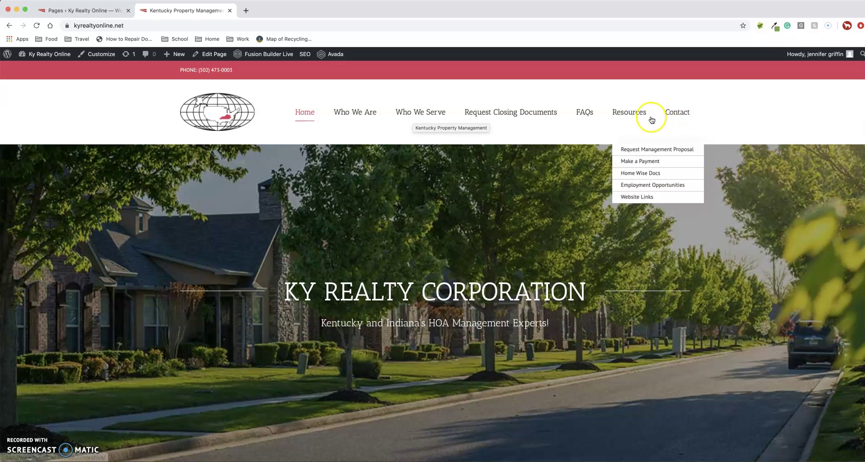
left_click(411, 117)
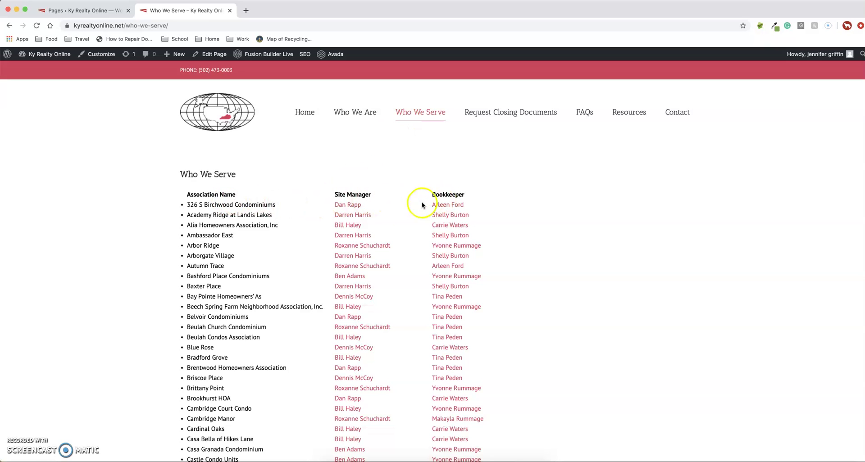
left_click_drag(337, 193, 491, 350)
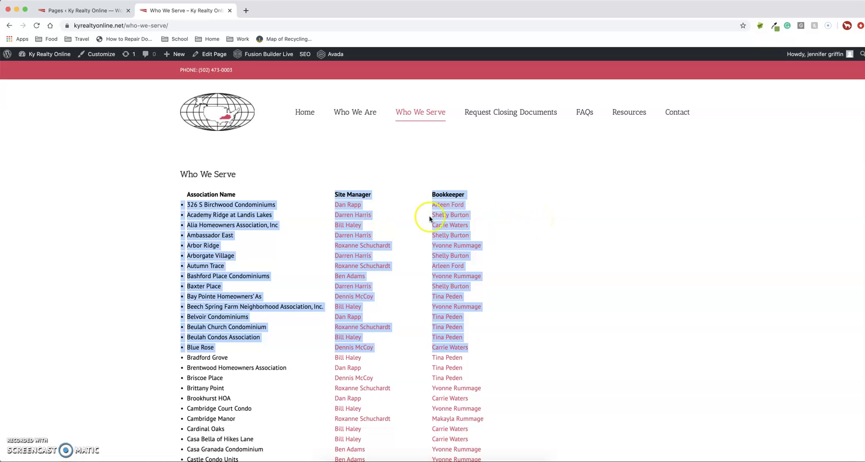
left_click(99, 11)
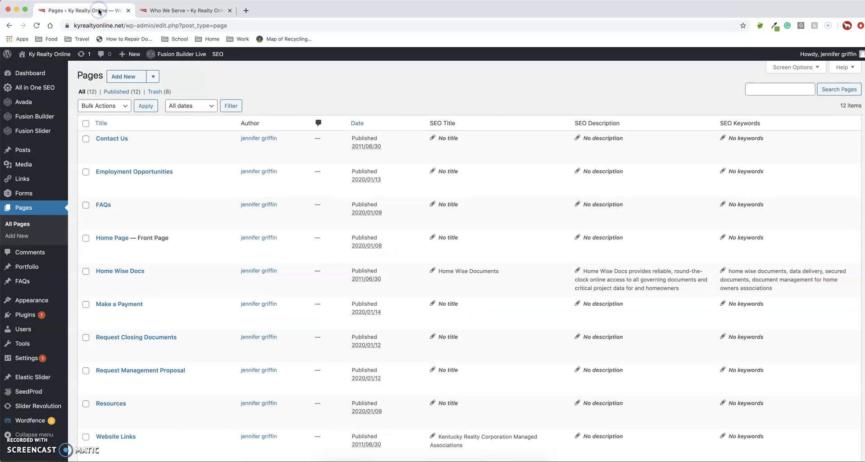
Step: Open the Who We Serve page in Fusion Builder and scroll down to its text block
scroll(183, 229, "down", 5)
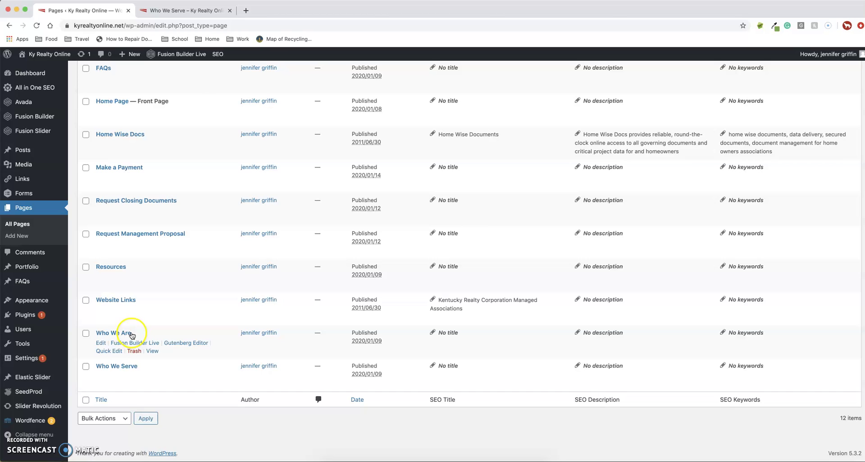
left_click(100, 377)
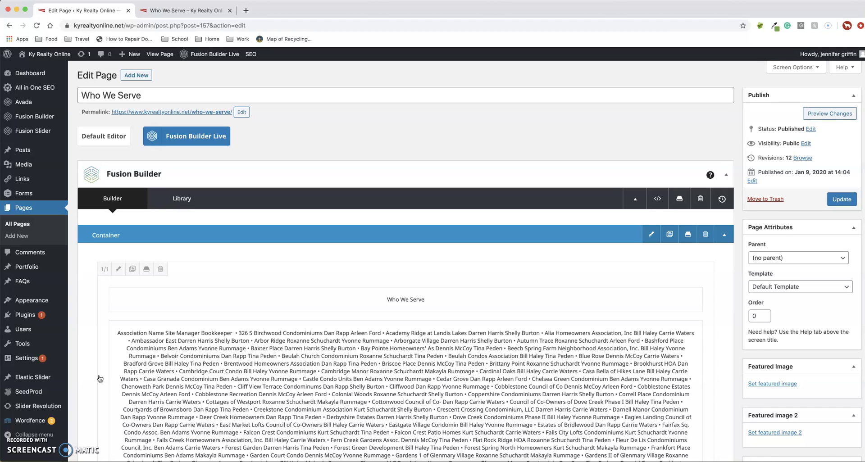
left_click_drag(100, 379, 121, 349)
scroll(120, 349, "down", 3)
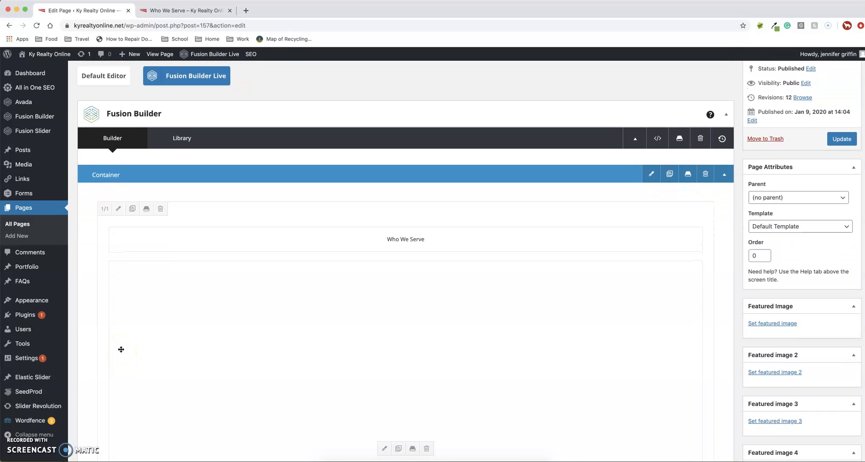
scroll(121, 350, "down", 5)
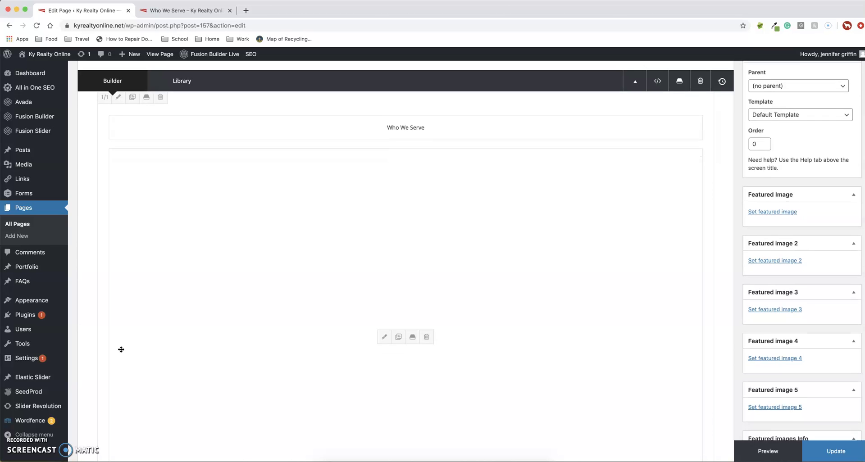
scroll(121, 350, "down", 1)
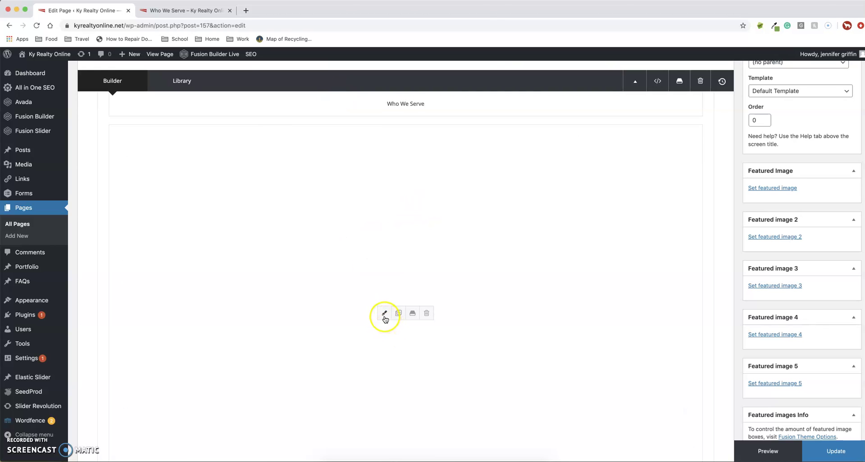
Step: Open the Text Block editor and scroll through the Association Name, Site Manager and Bookkeeper table
left_click(385, 314)
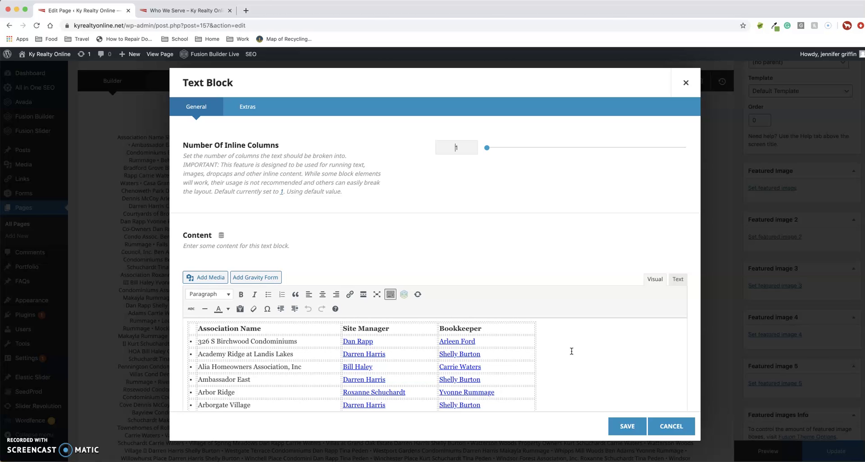
scroll(572, 351, "down", 5)
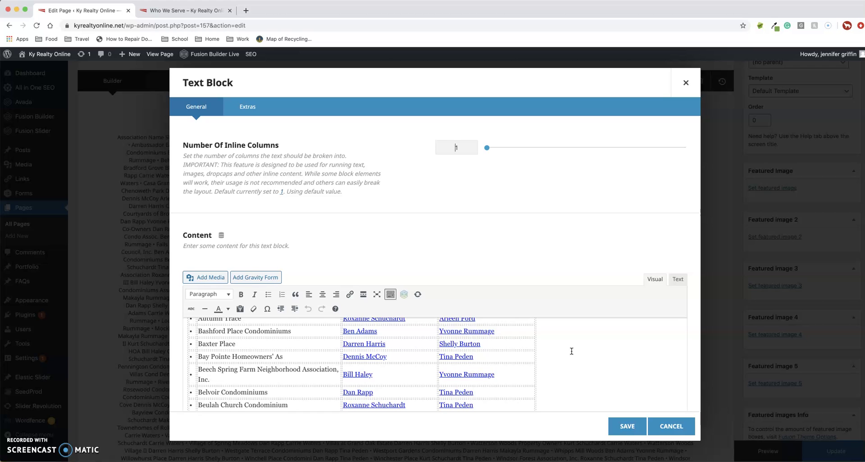
scroll(571, 351, "down", 6)
scroll(571, 351, "down", 8)
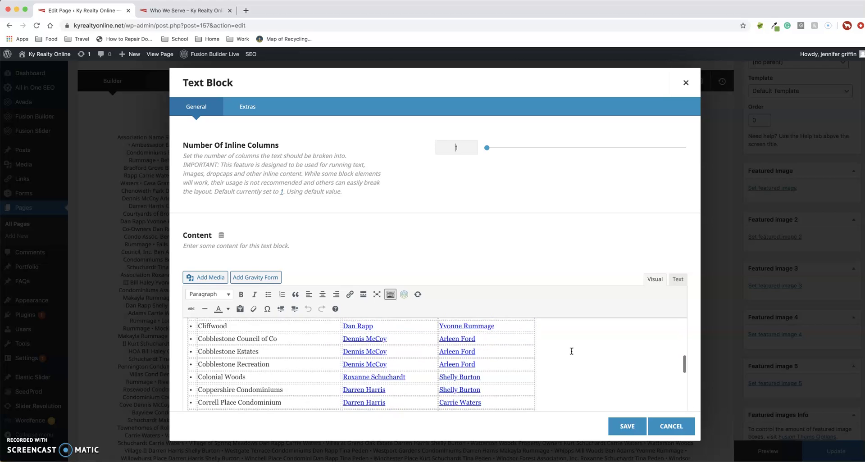
scroll(571, 351, "up", 10)
scroll(572, 351, "up", 10)
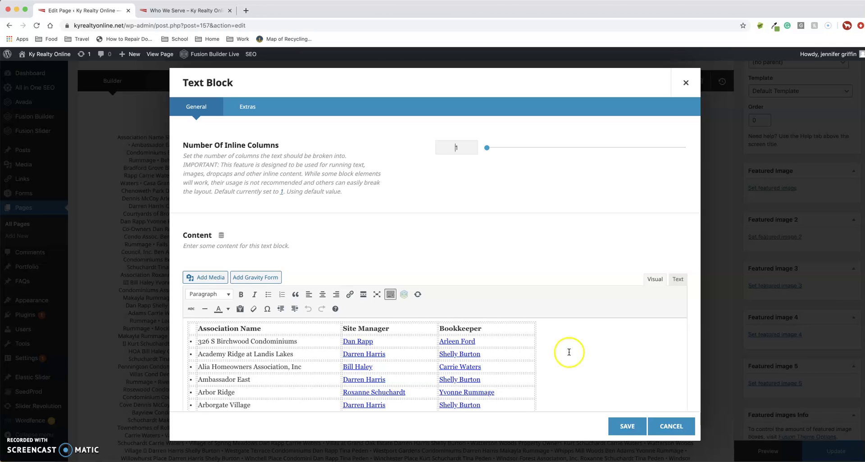
left_click(379, 343)
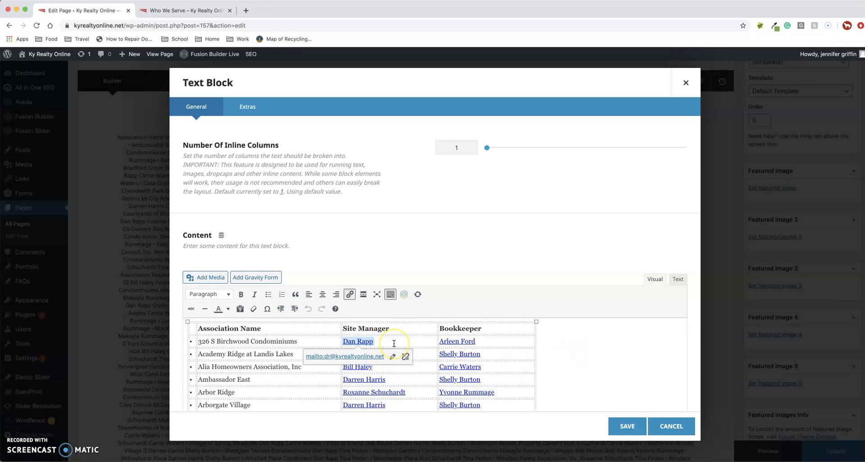
key("BackSpace")
key("BackSpace")
key("BackSpace")
key("BackSpace")
key("BackSpace")
key("BackSpace")
key("BackSpace")
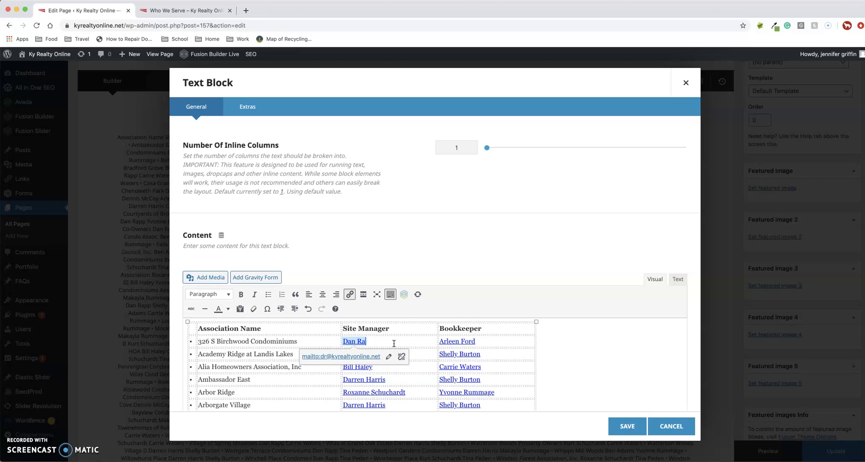
key("BackSpace")
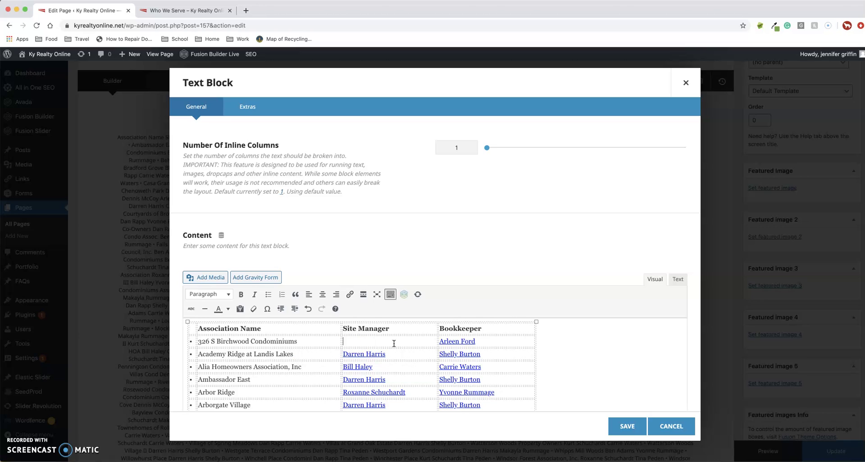
Step: Link the new Site Manager name to the manager's mailto e-mail address
left_click_drag(393, 343, 345, 342)
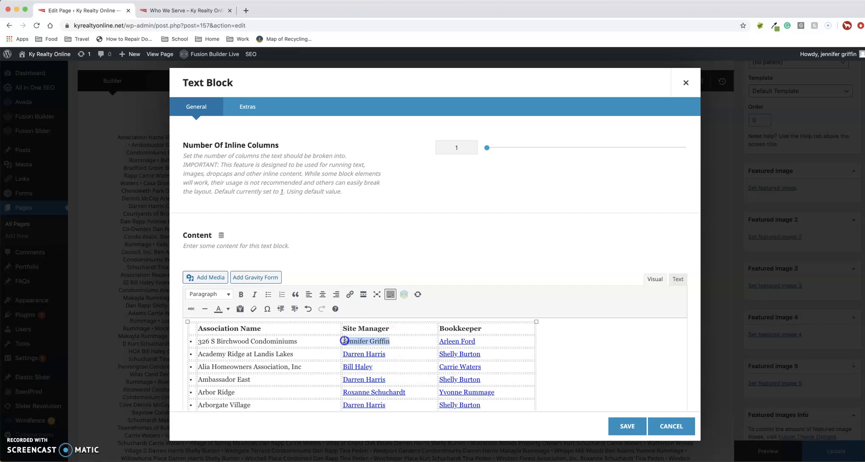
left_click(350, 294)
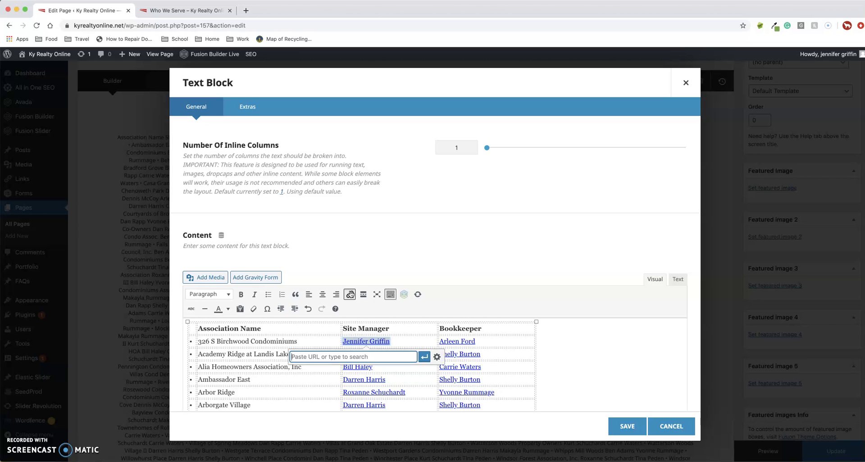
type("mailto:")
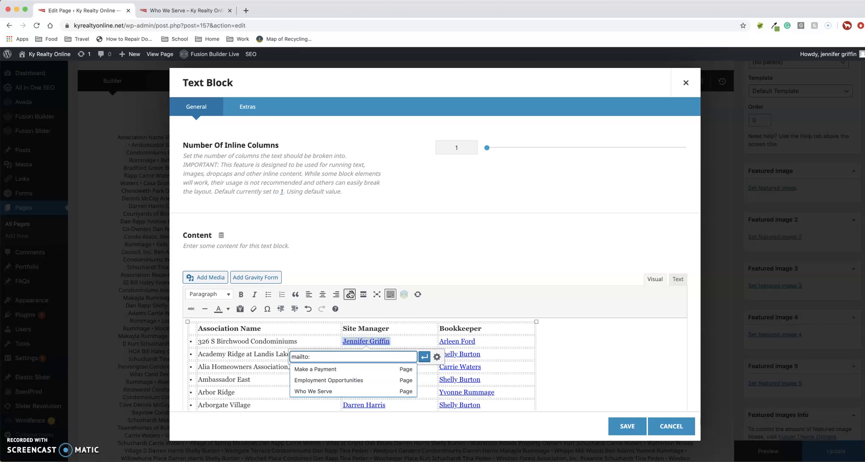
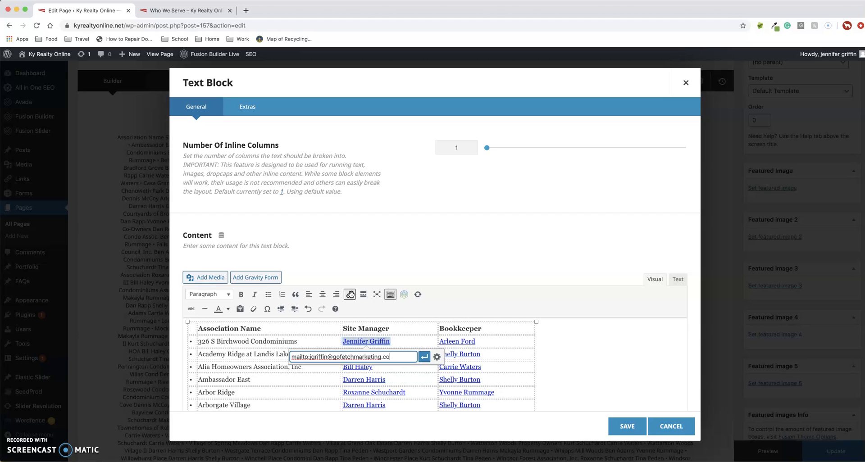
left_click(424, 357)
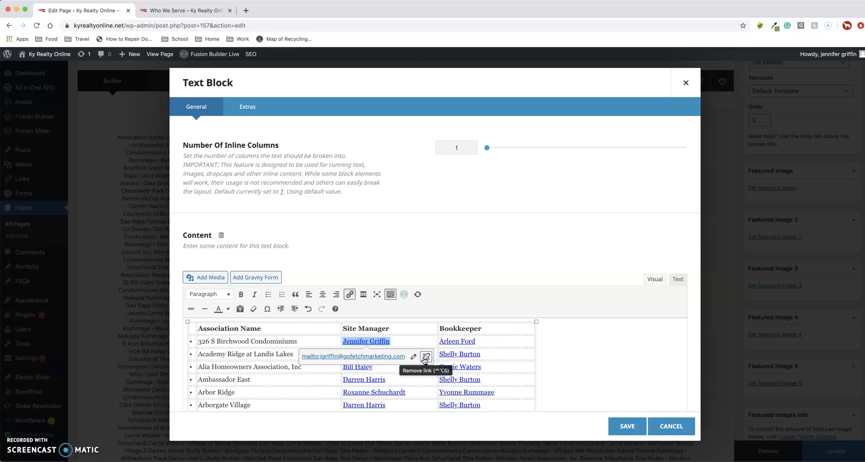
left_click(598, 353)
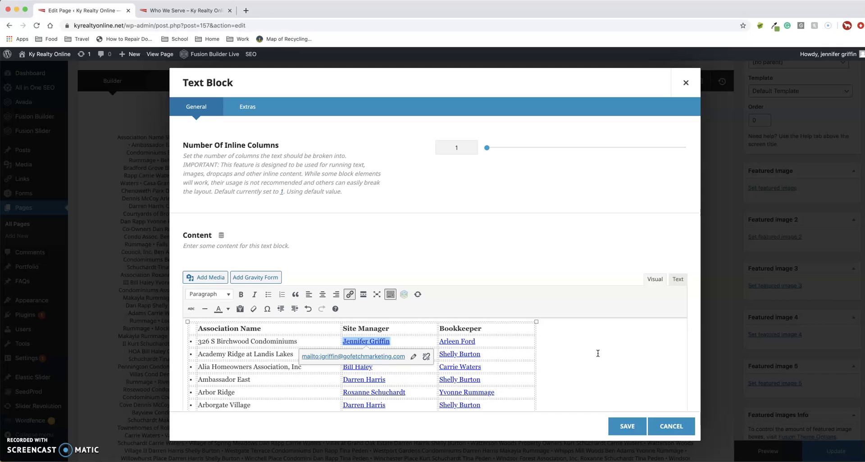
left_click(598, 354)
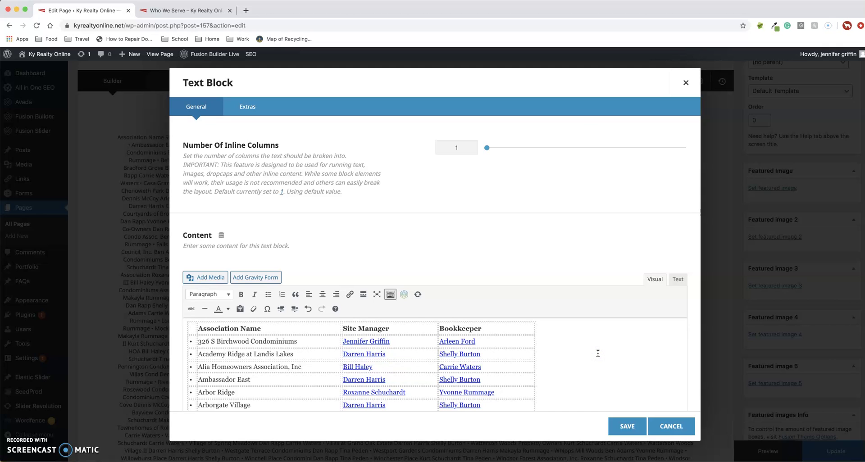
Step: Check the name's e-mail link preview, then save the Text Block changes
left_click(380, 341)
left_click(373, 341)
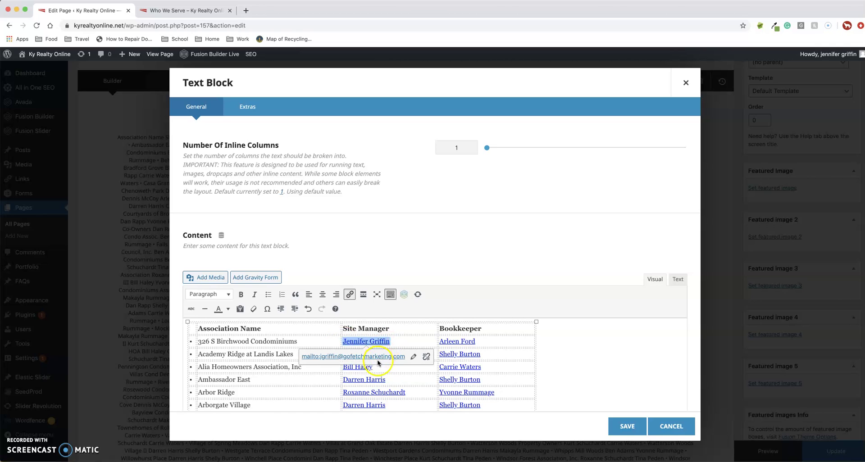
left_click(560, 356)
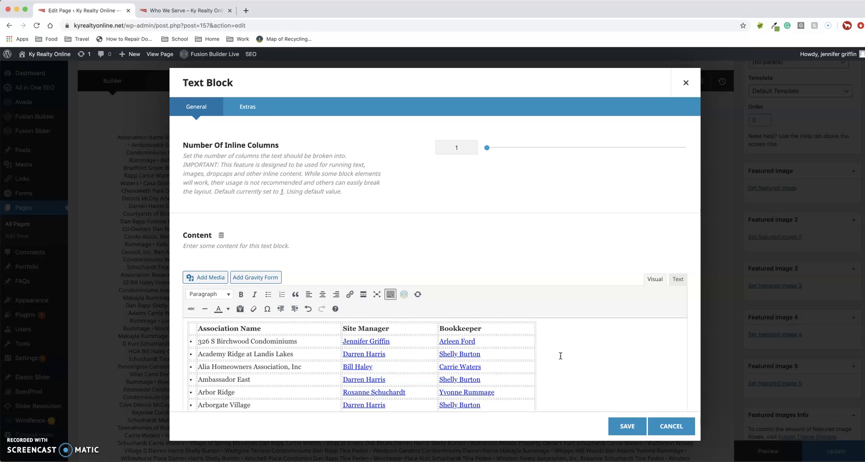
left_click(620, 429)
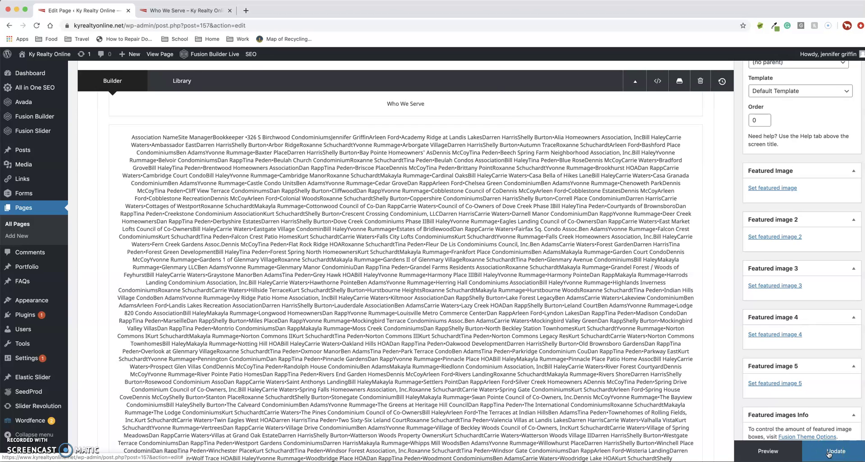
left_click(829, 453)
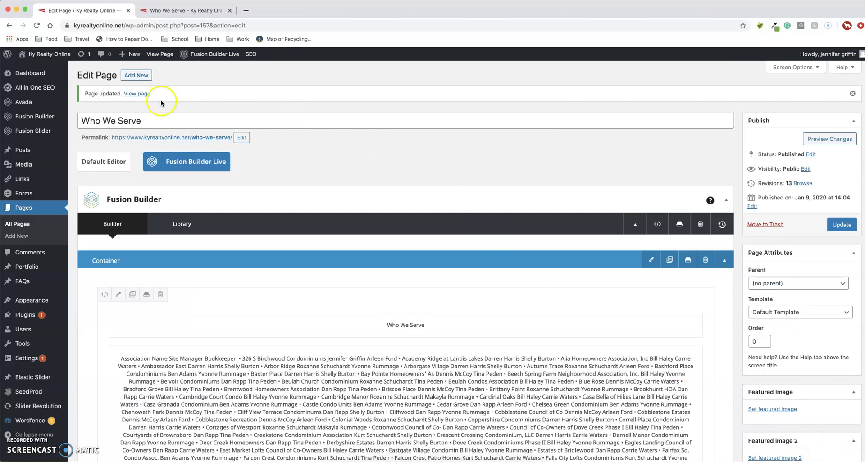
left_click(193, 11)
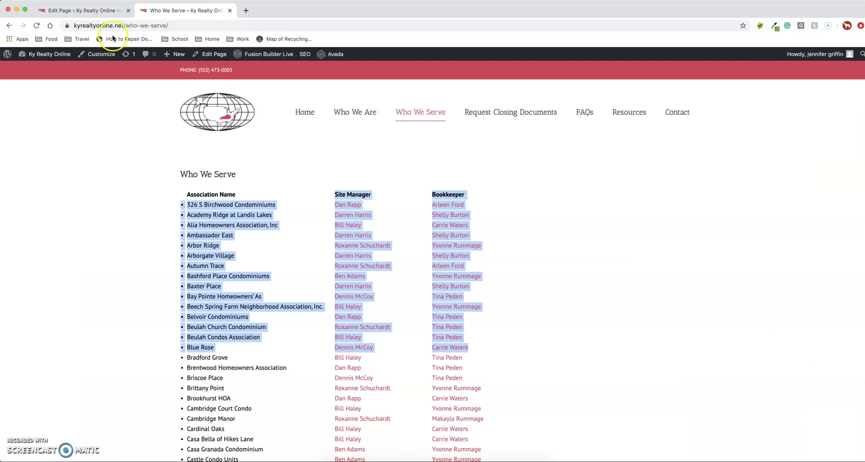
left_click(37, 26)
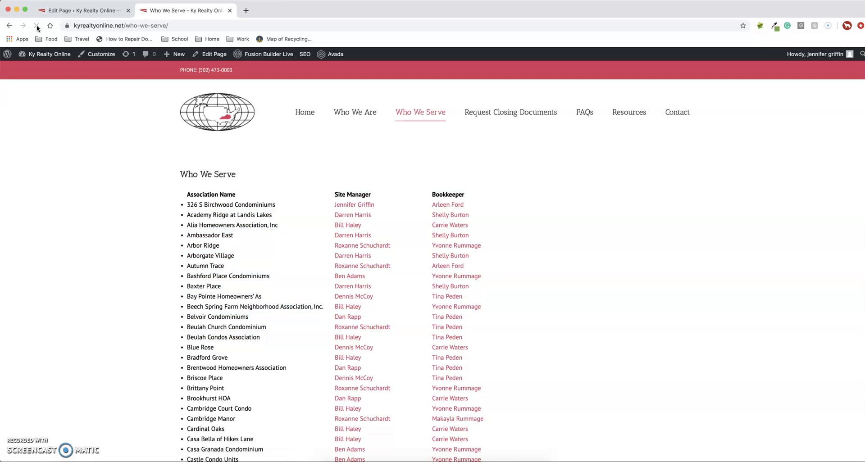
left_click(357, 207)
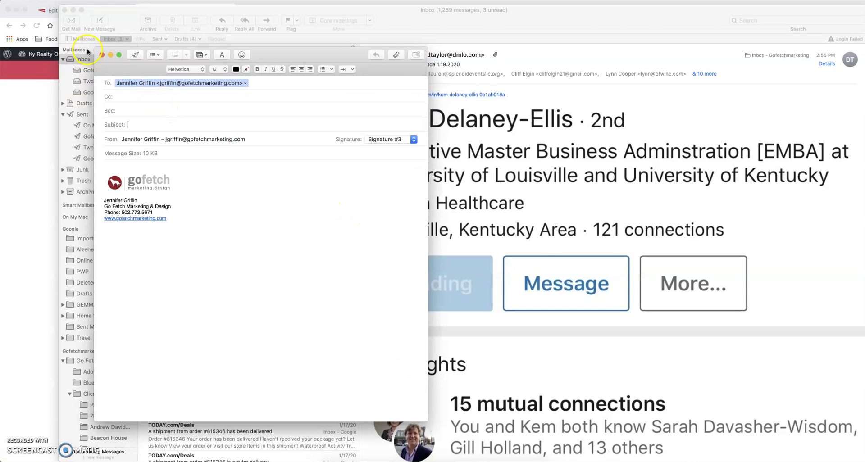
Step: Discard the test Mail message without saving and hide Mail to return to the browser
left_click(100, 55)
left_click(238, 122)
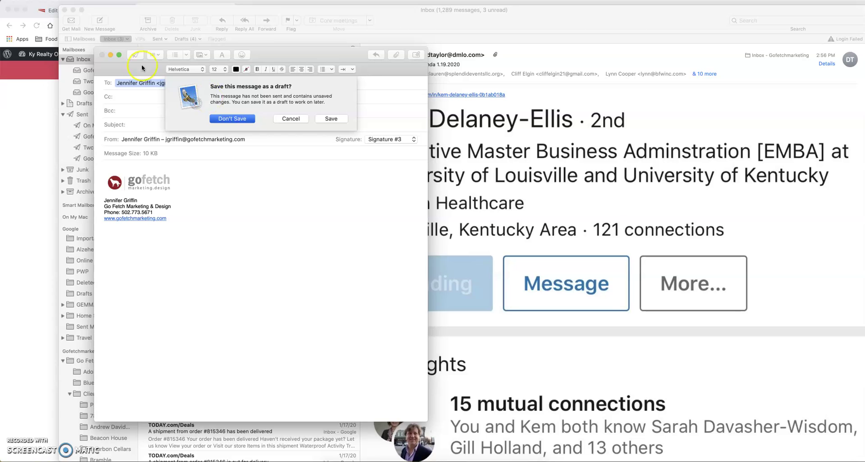
key("super+Tab")
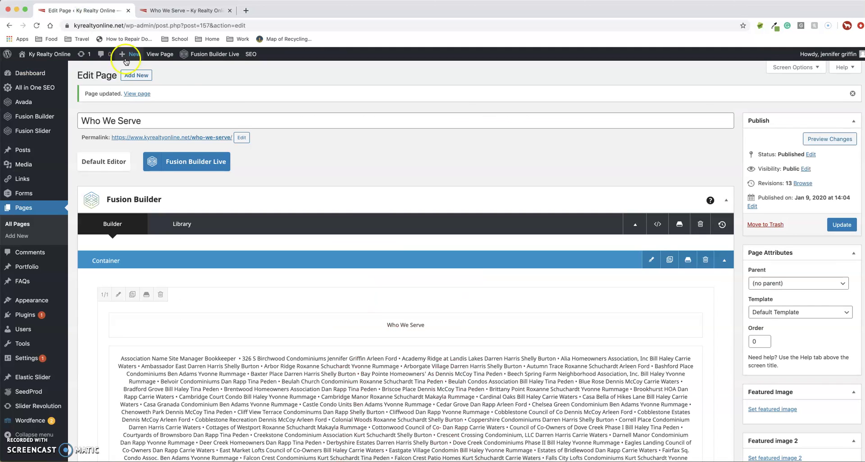
scroll(354, 212, "down", 1)
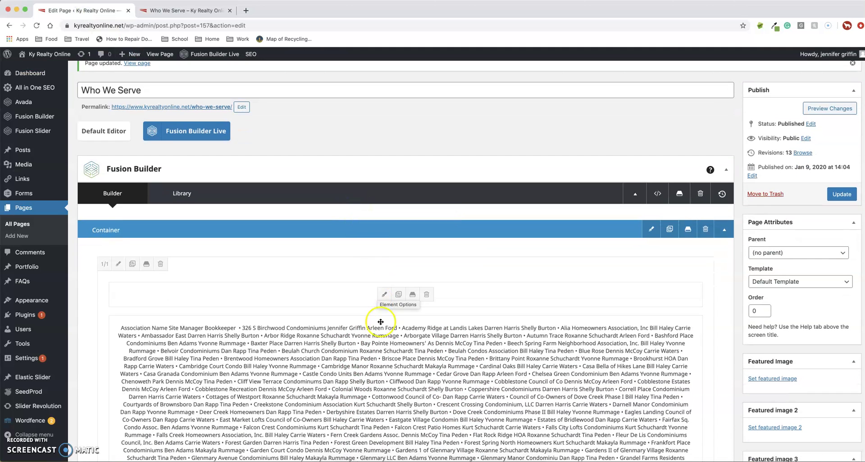
left_click(390, 369)
scroll(391, 371, "down", 4)
left_click(383, 361)
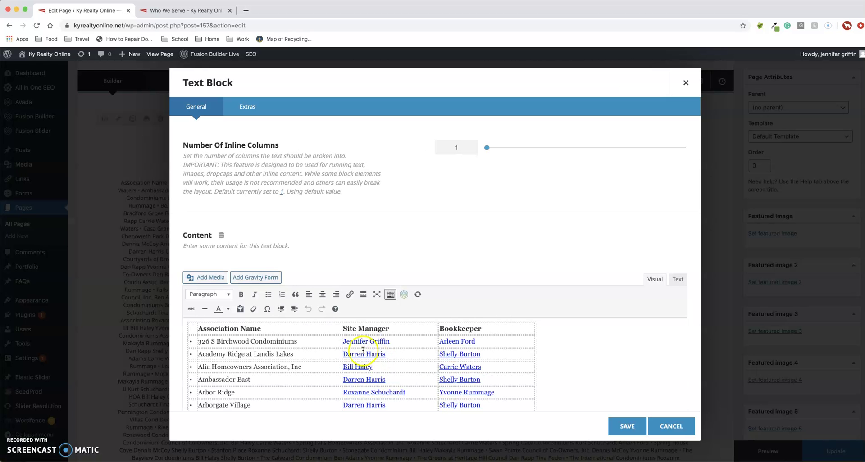
left_click_drag(343, 341, 400, 341)
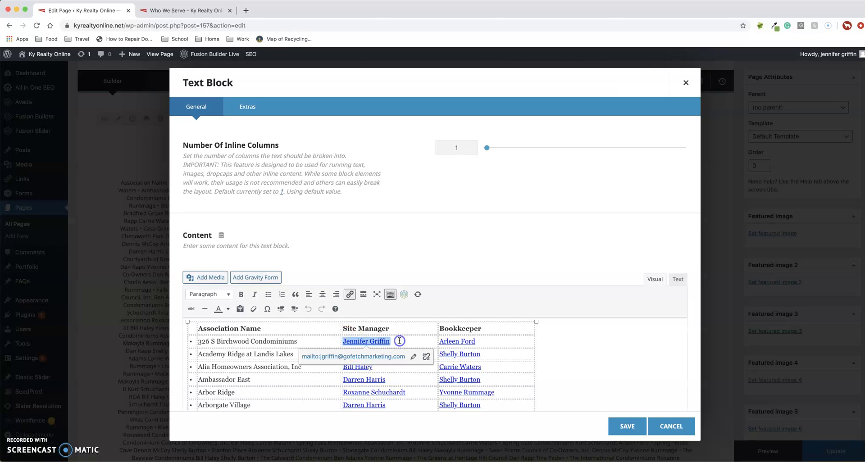
key("BackSpace")
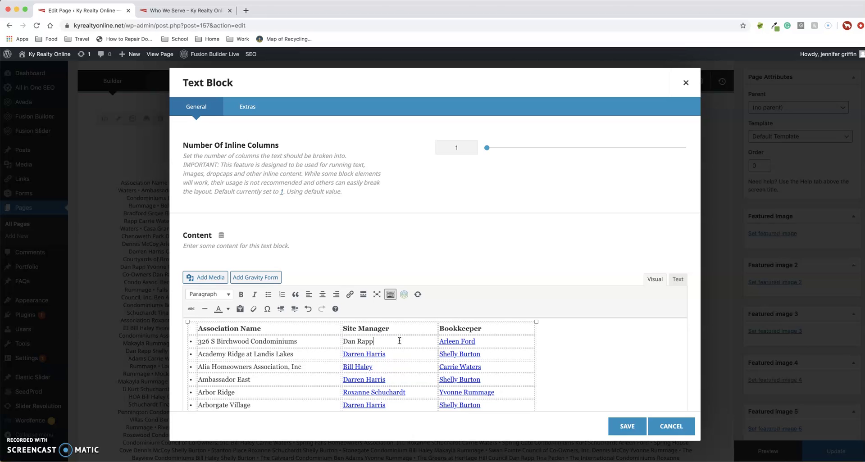
Step: Link the new Site Manager name to the manager's mailto address, save, and update Who We Serve
left_click_drag(378, 341, 343, 342)
left_click(351, 295)
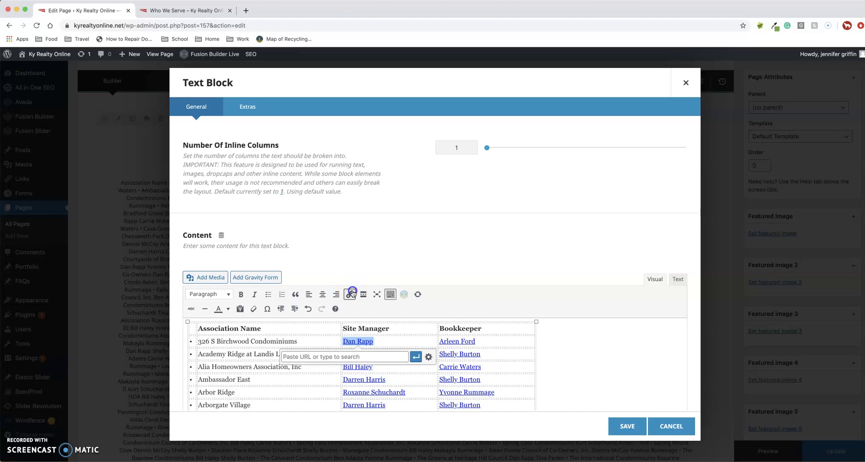
type("mailto:")
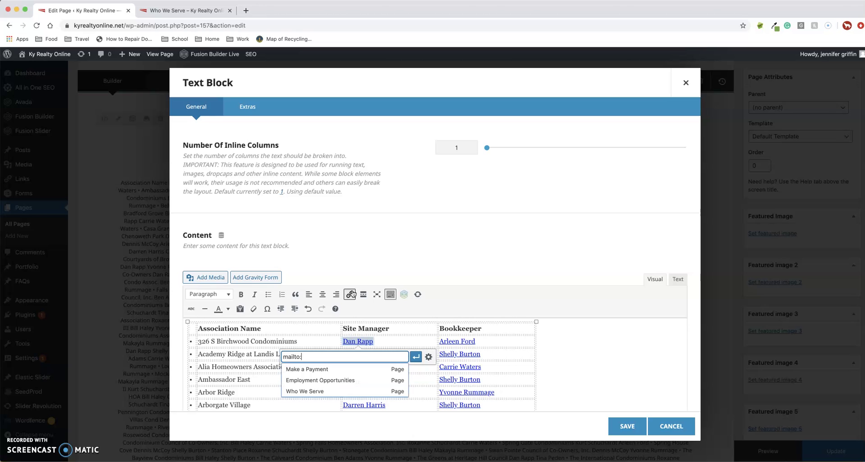
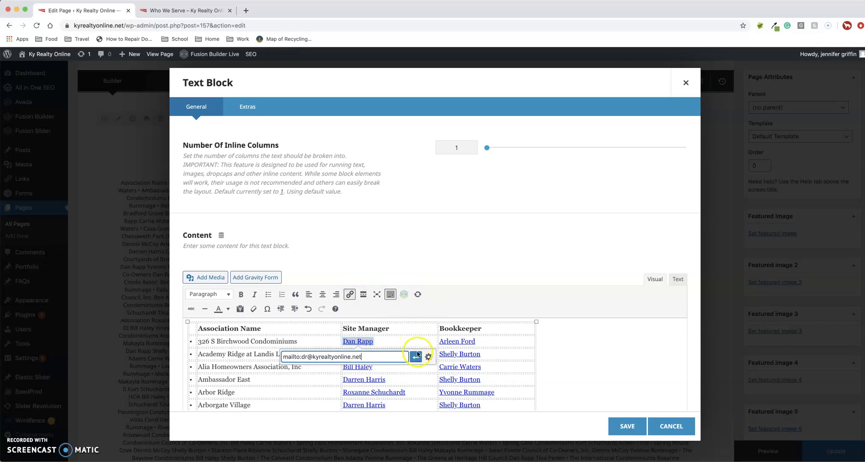
left_click(416, 357)
left_click(623, 425)
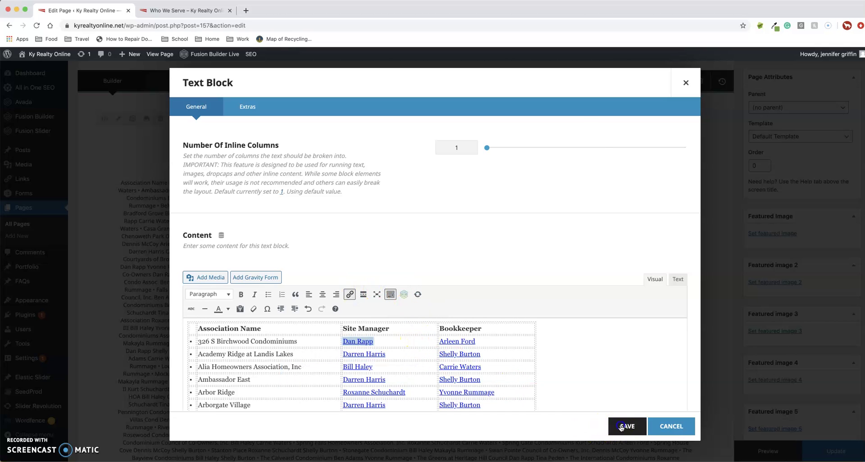
left_click(836, 450)
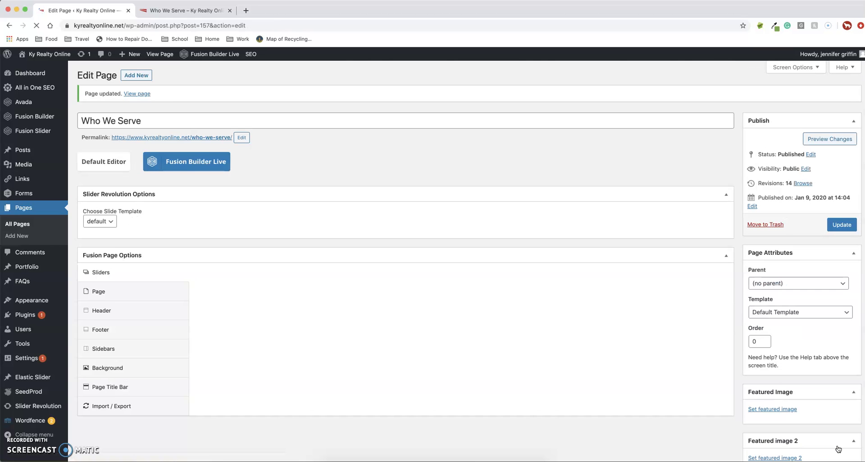
left_click(131, 94)
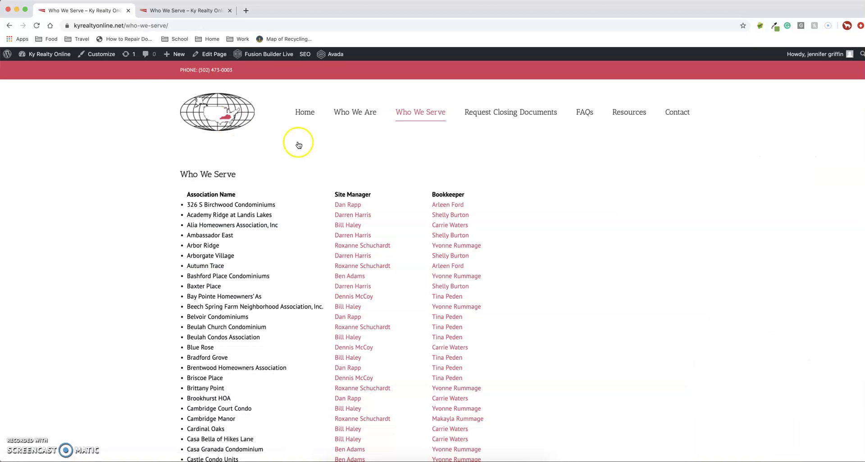
scroll(610, 224, "down", 7)
scroll(611, 224, "up", 7)
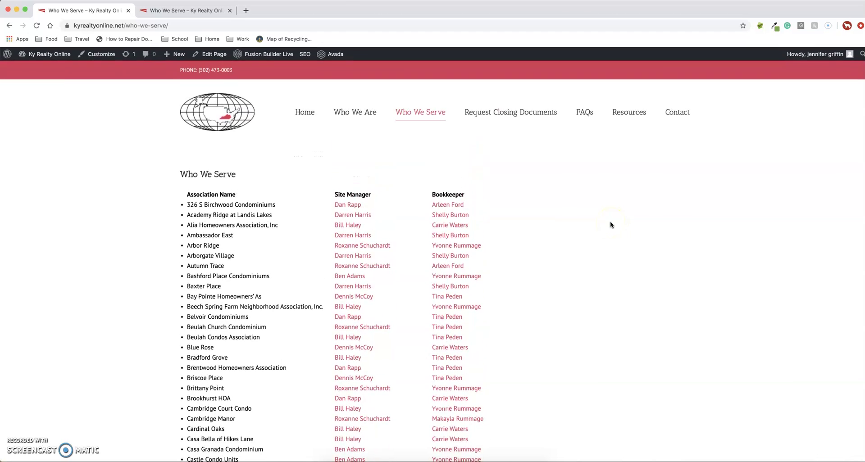